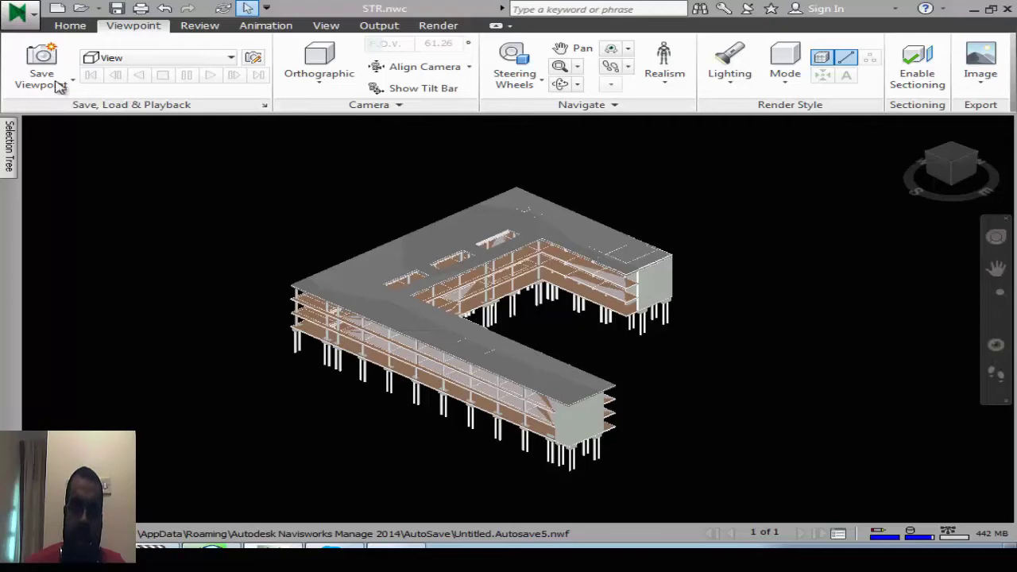
- Open the Append options in the Home tab's Project panel
{"action": "left_click", "coordinate": [70, 25]}
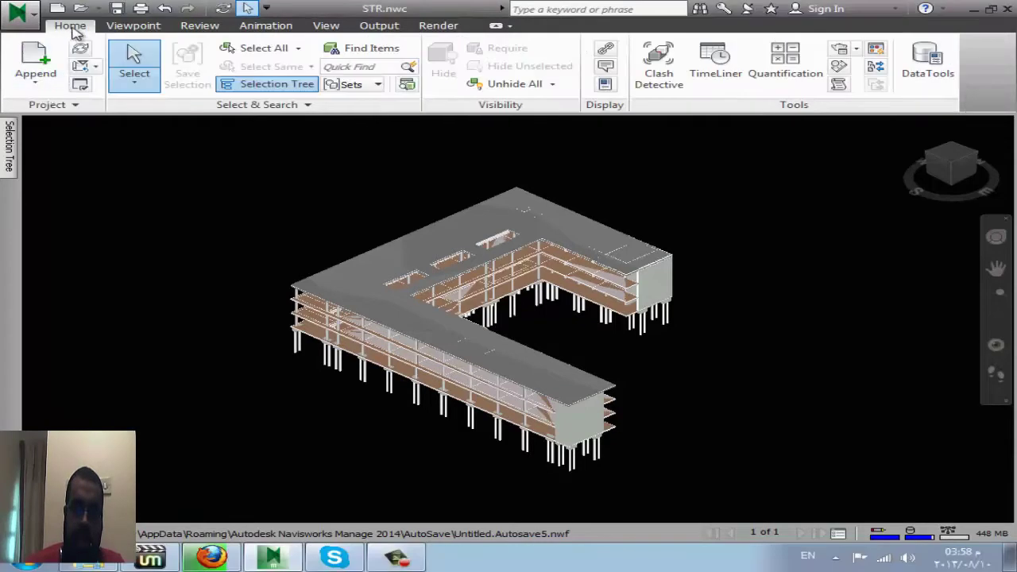
{"action": "left_click", "coordinate": [40, 83]}
- Append Architectural.nwc from navisworks > Session 2 > Separate Files
{"action": "left_click", "coordinate": [60, 113]}
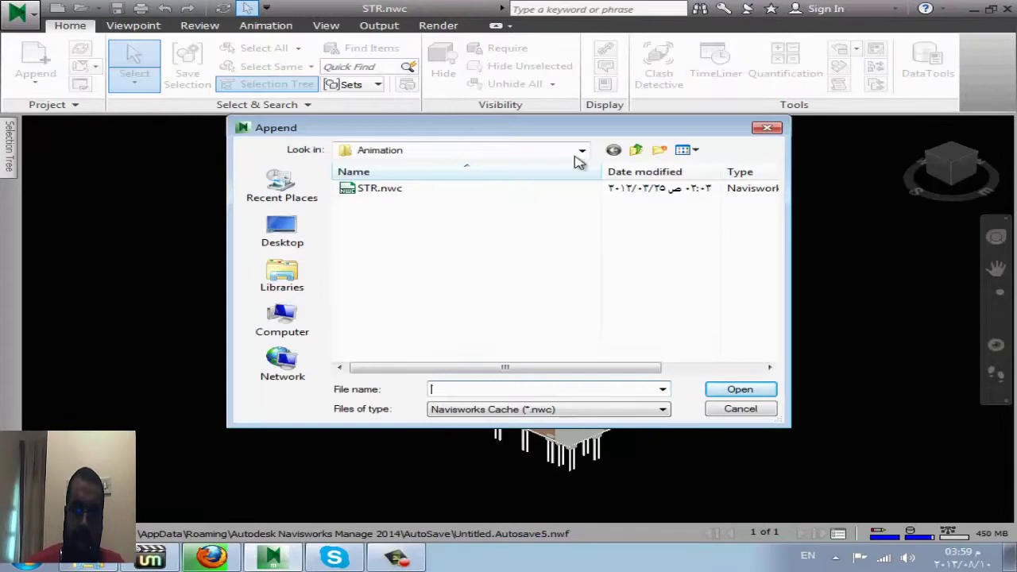
{"action": "left_click", "coordinate": [633, 151]}
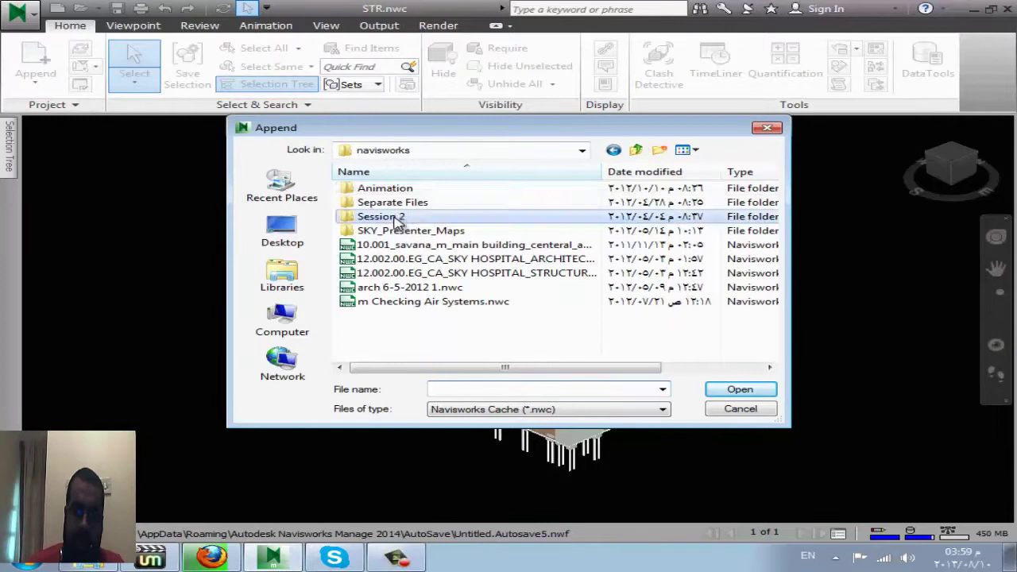
{"action": "double_click", "coordinate": [377, 216]}
{"action": "double_click", "coordinate": [392, 192]}
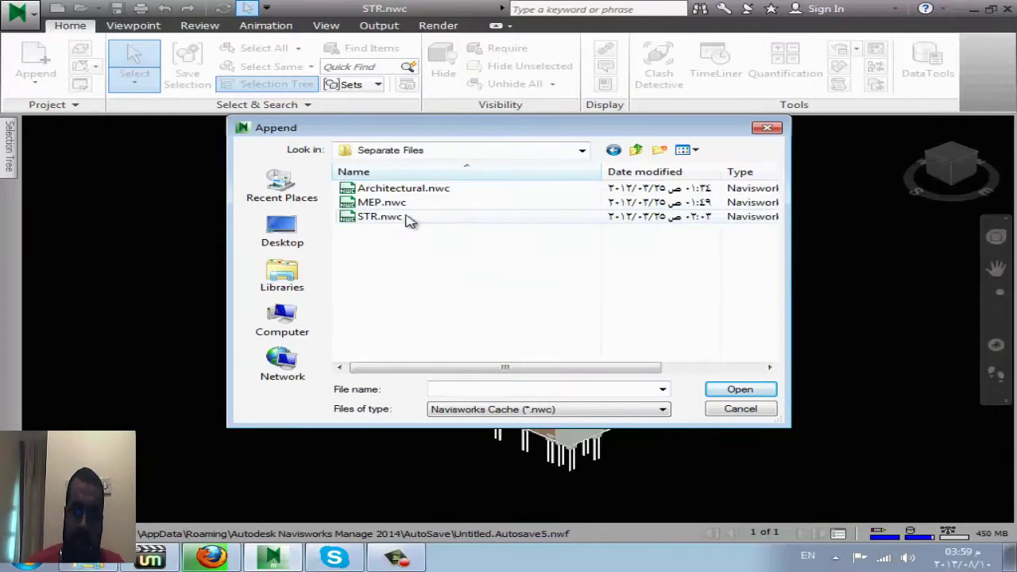
{"action": "left_click", "coordinate": [385, 190]}
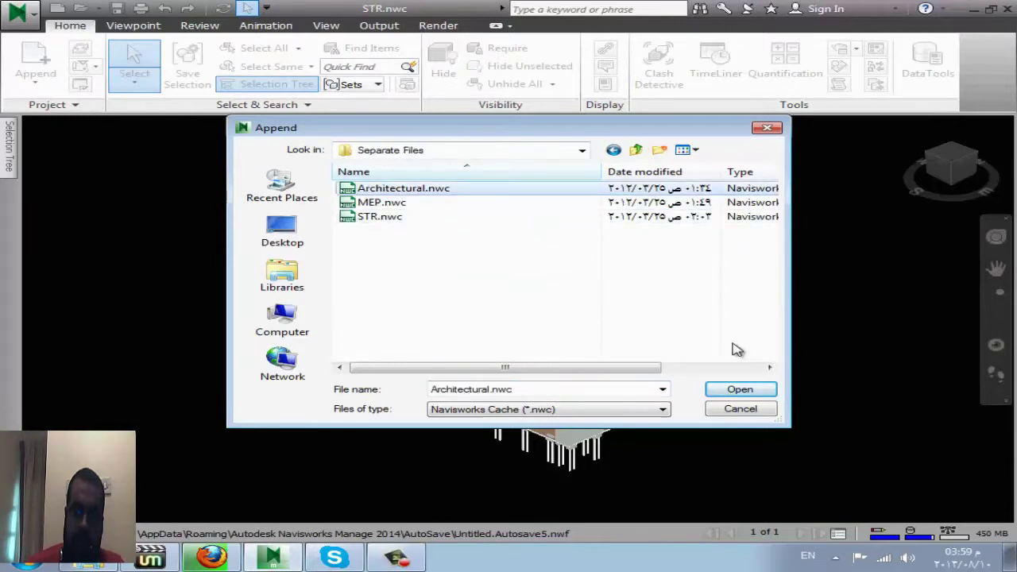
{"action": "left_click", "coordinate": [747, 395]}
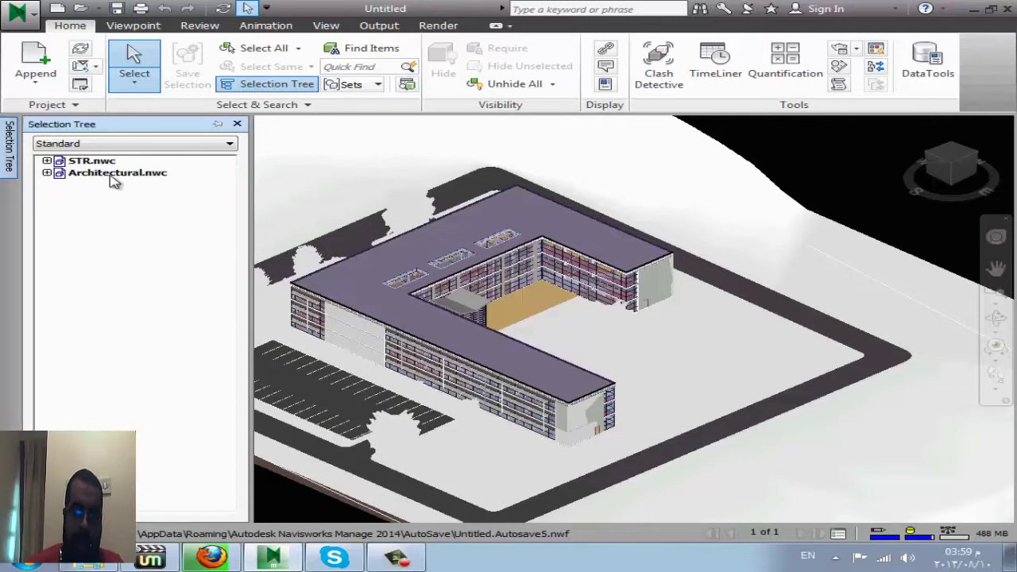
- Expand Architectural.nwc and 01 - Entry Level, select a 5480 x 2740mm item, then close the Selection Tree
{"action": "left_click", "coordinate": [47, 172]}
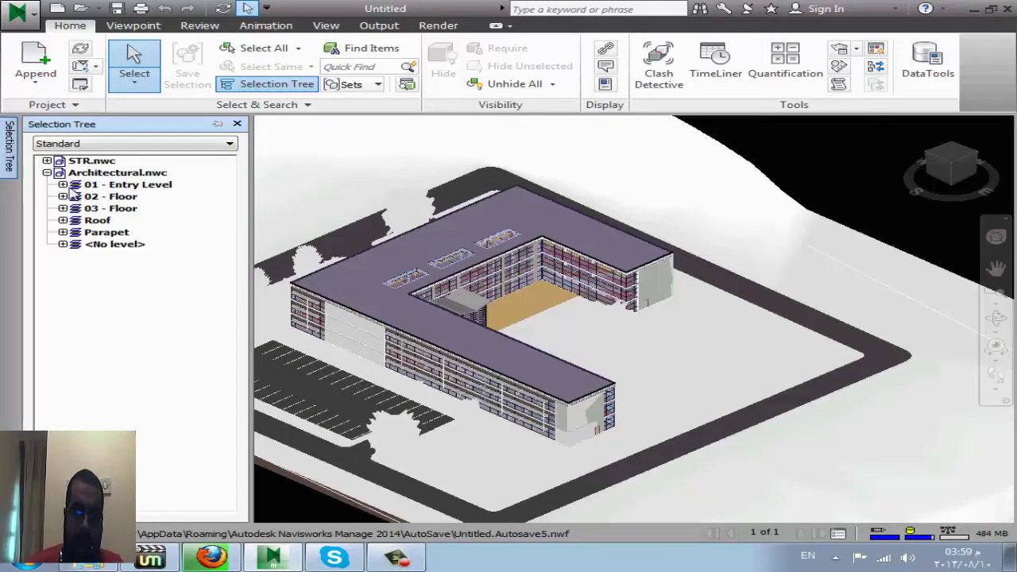
{"action": "left_click", "coordinate": [64, 185]}
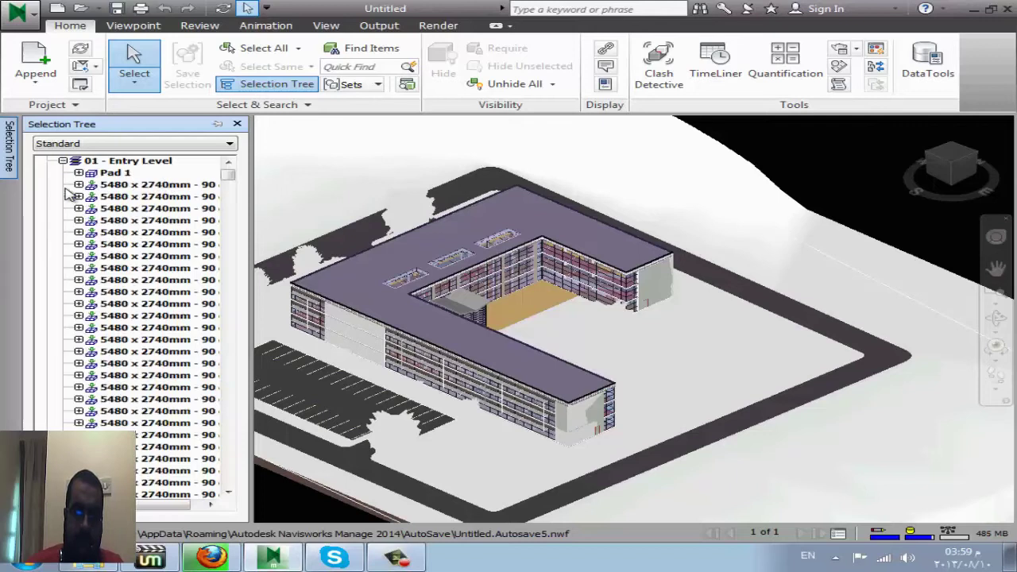
{"action": "left_click", "coordinate": [163, 185]}
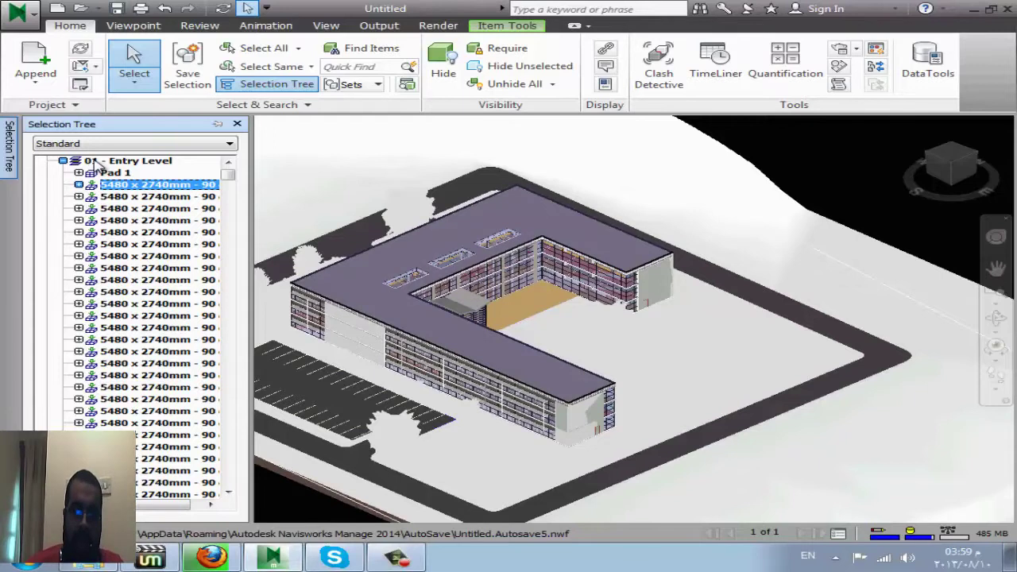
{"action": "left_click", "coordinate": [237, 124]}
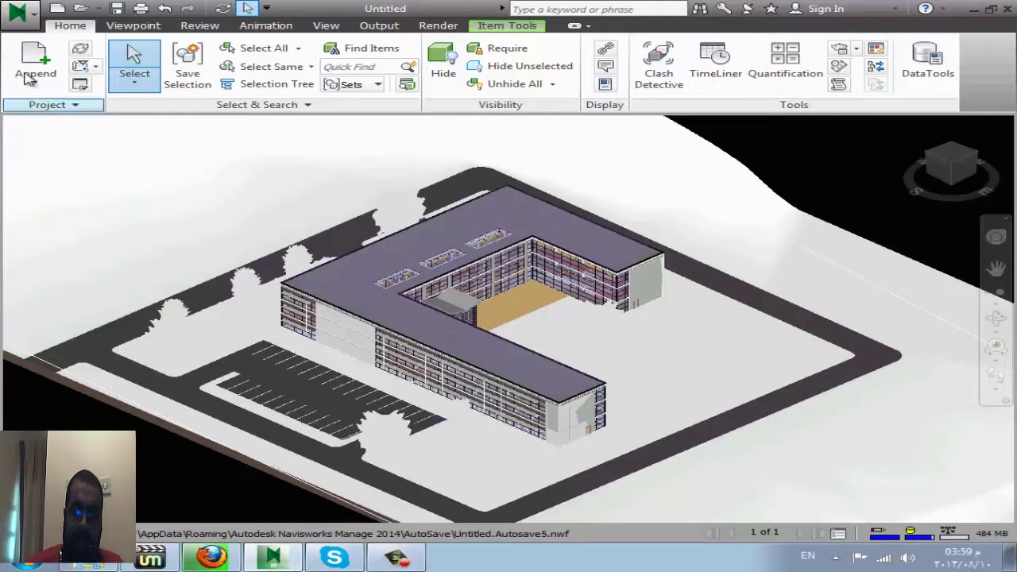
- Save the current full-building view as viewpoint View (1)
{"action": "left_click", "coordinate": [131, 26]}
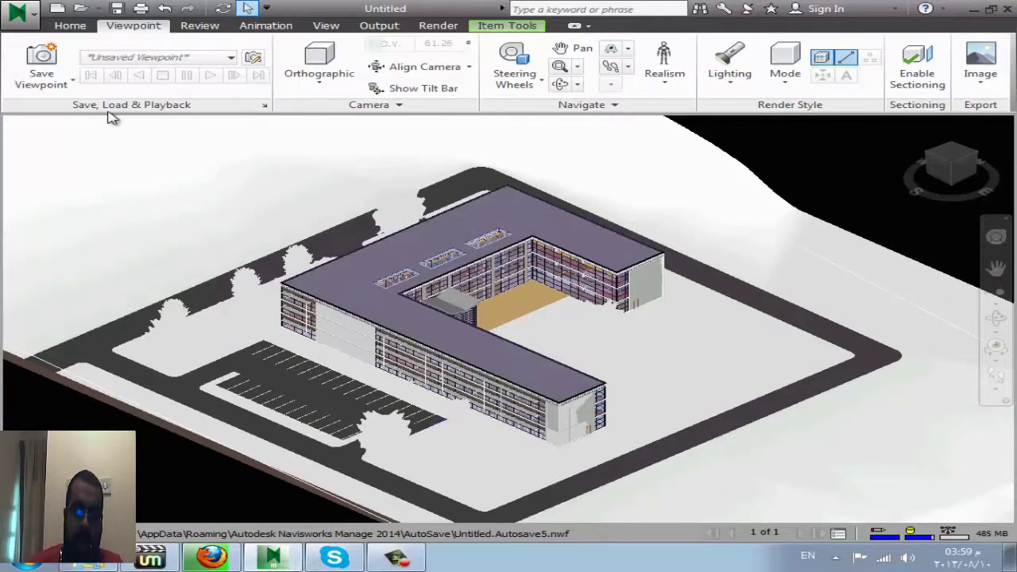
{"action": "left_click", "coordinate": [46, 82]}
{"action": "key", "text": "Return"}
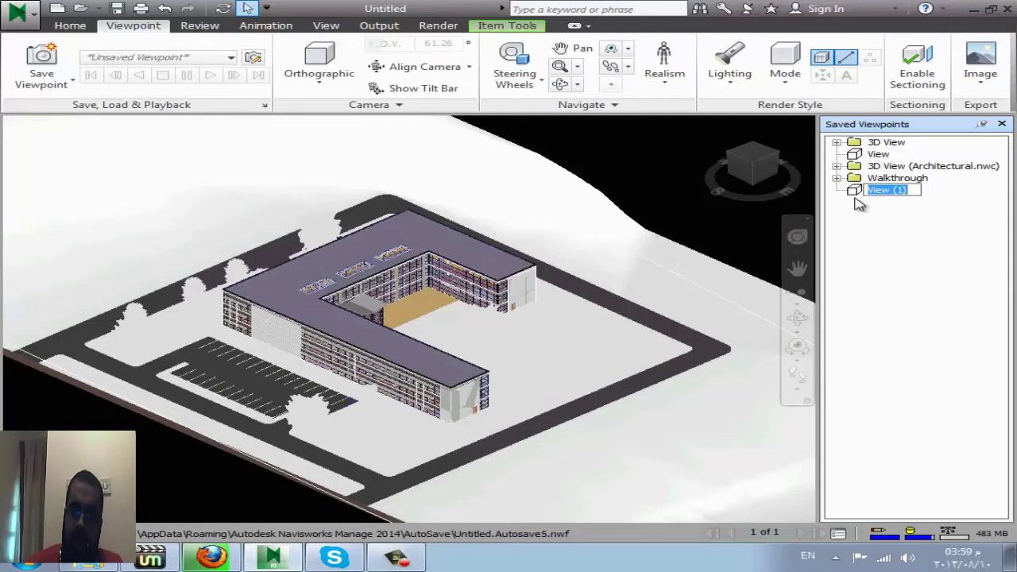
{"action": "left_click", "coordinate": [887, 190]}
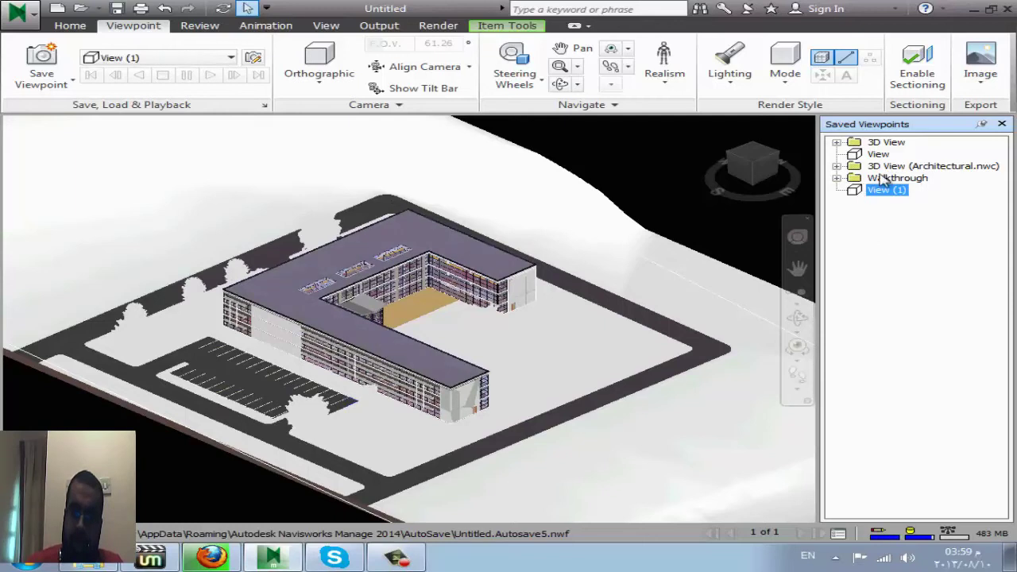
- Create a GEEKSOFBIM viewpoint folder below View (1) and try dragging View (1) into it
{"action": "right_click", "coordinate": [878, 265]}
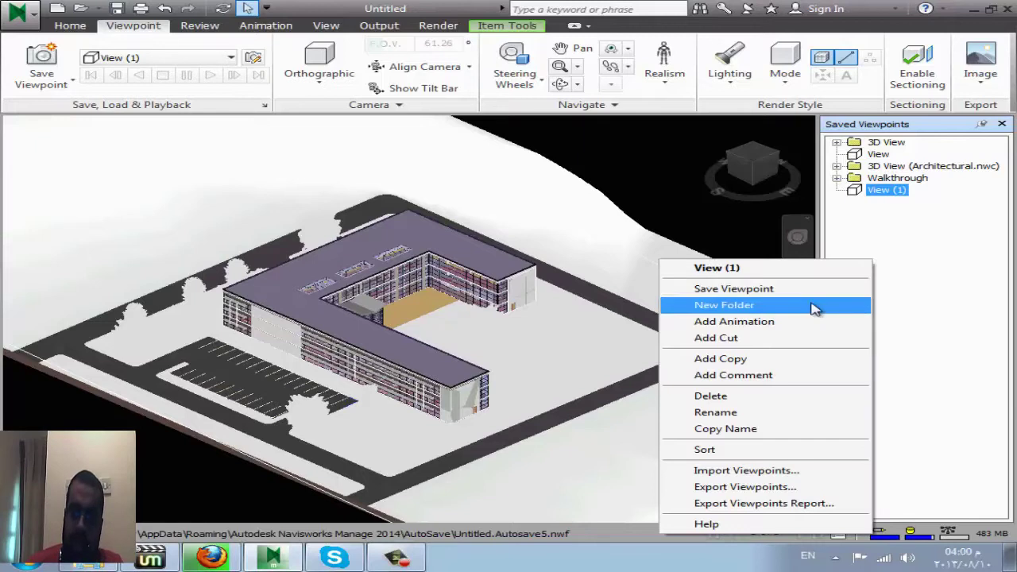
{"action": "left_click", "coordinate": [834, 305]}
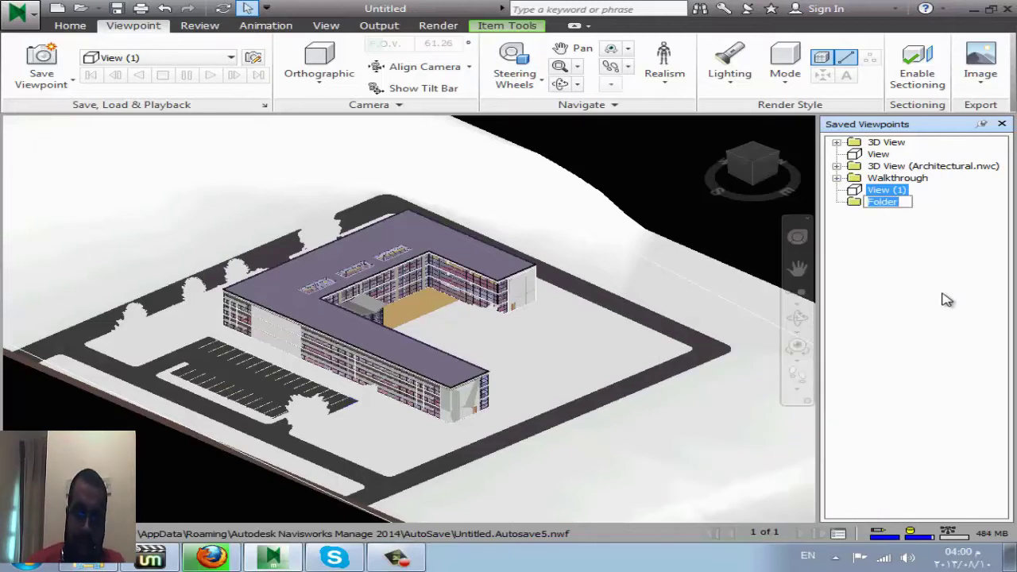
{"action": "type", "text": "GEEKSO"}
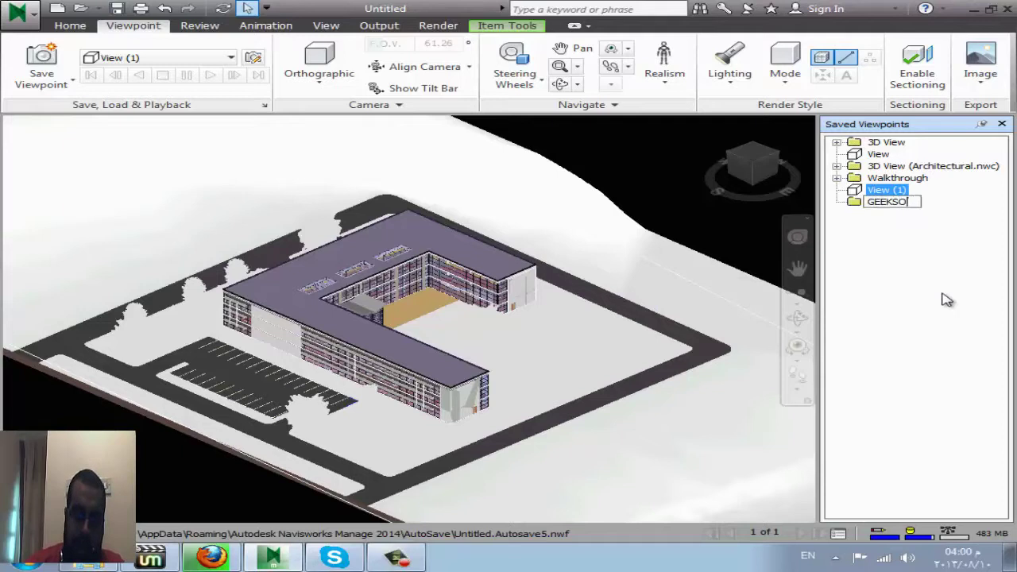
{"action": "type", "text": "FBIM"}
{"action": "key", "text": "Return"}
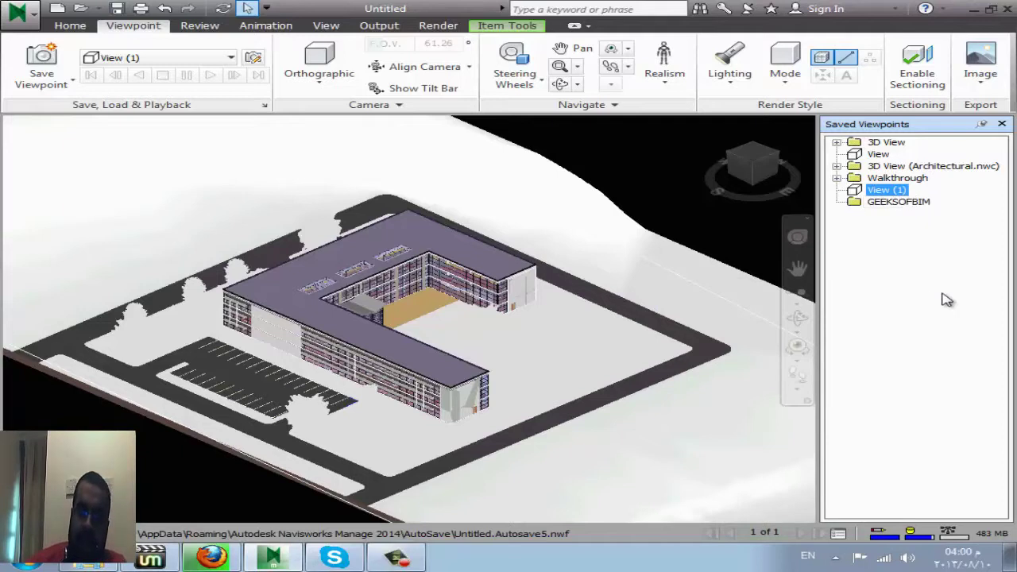
{"action": "left_click_drag", "start_coordinate": [871, 196], "coordinate": [886, 203]}
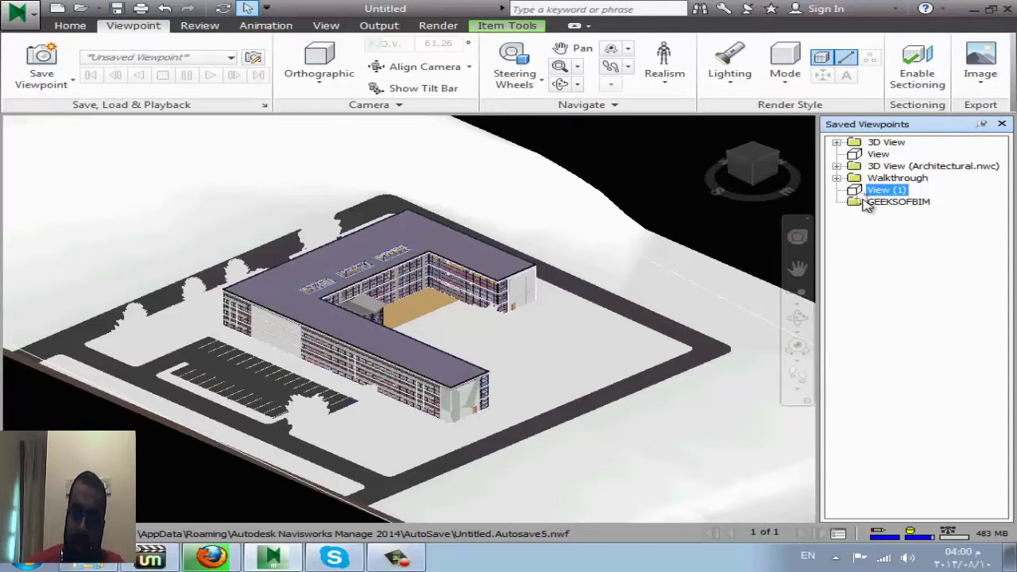
{"action": "left_click", "coordinate": [874, 195]}
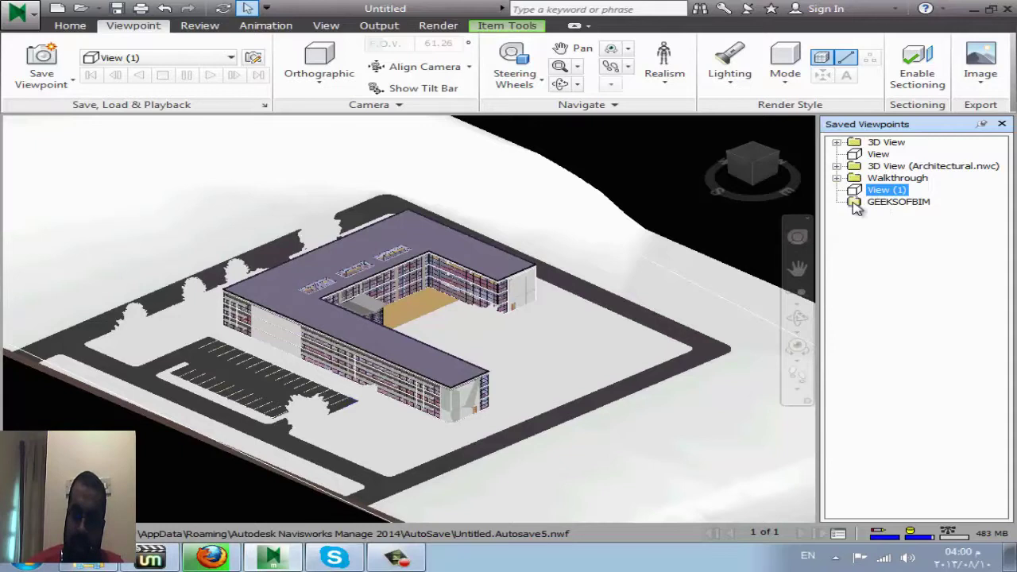
- Move the existing View (1) into the GEEKSOFBIM folder
{"action": "right_click", "coordinate": [865, 193]}
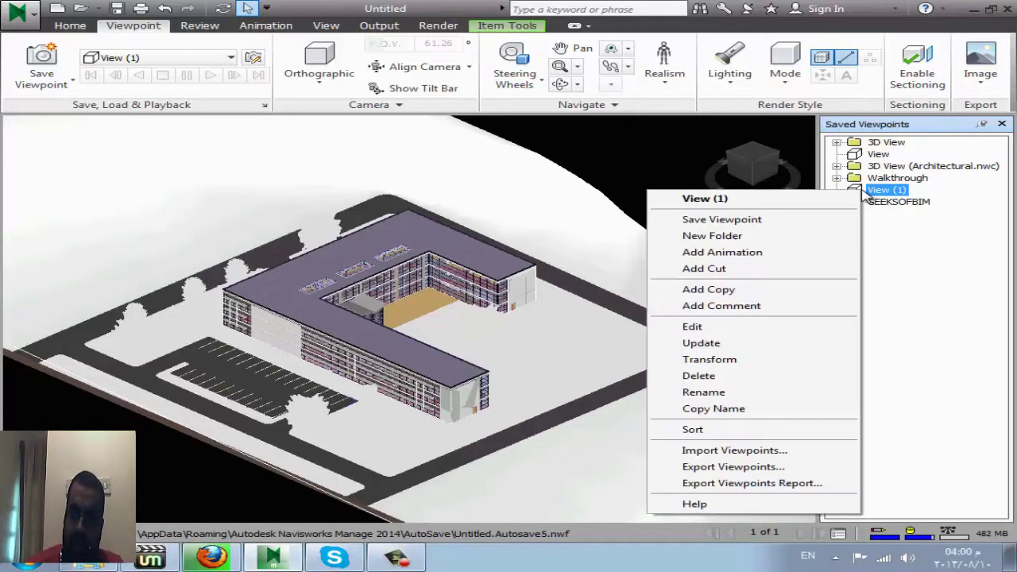
{"action": "left_click", "coordinate": [874, 203]}
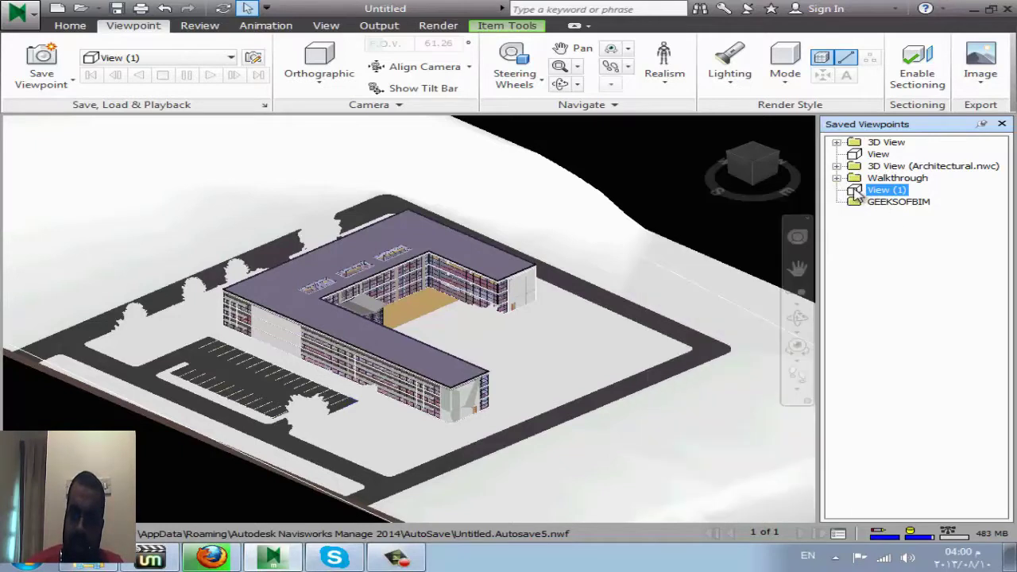
{"action": "left_click_drag", "start_coordinate": [868, 205], "coordinate": [864, 205]}
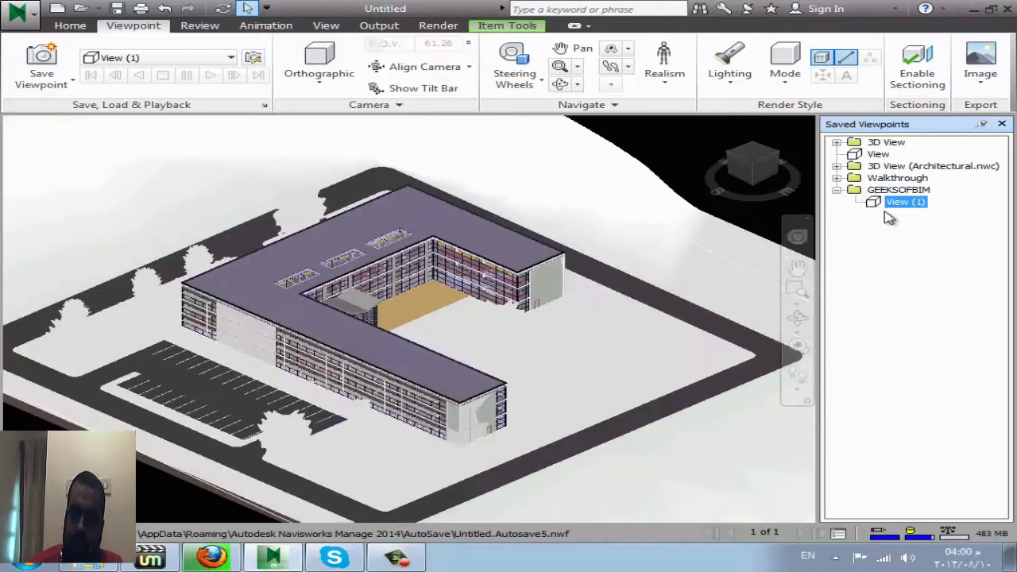
{"action": "left_click", "coordinate": [874, 190]}
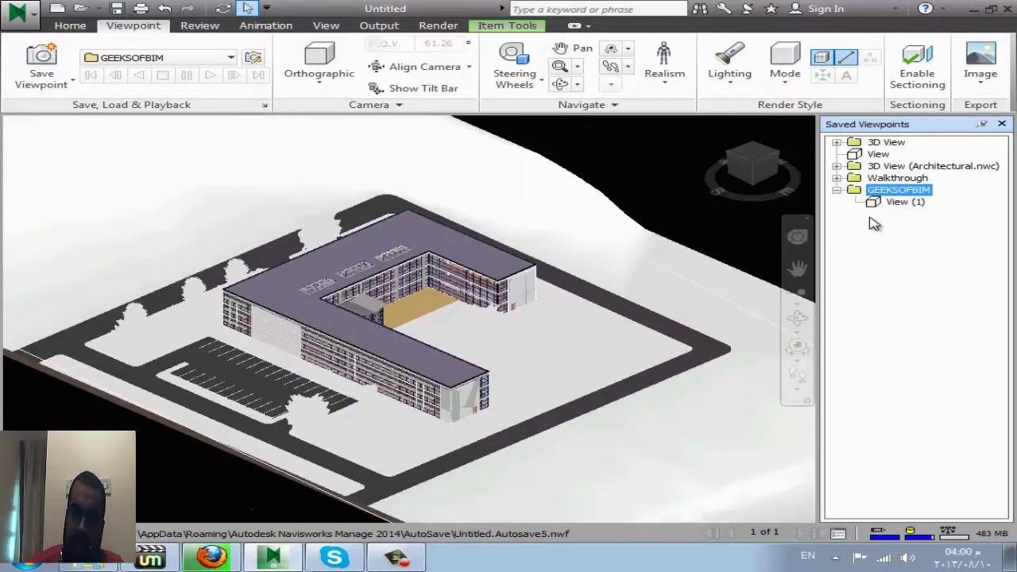
{"action": "left_click", "coordinate": [878, 204]}
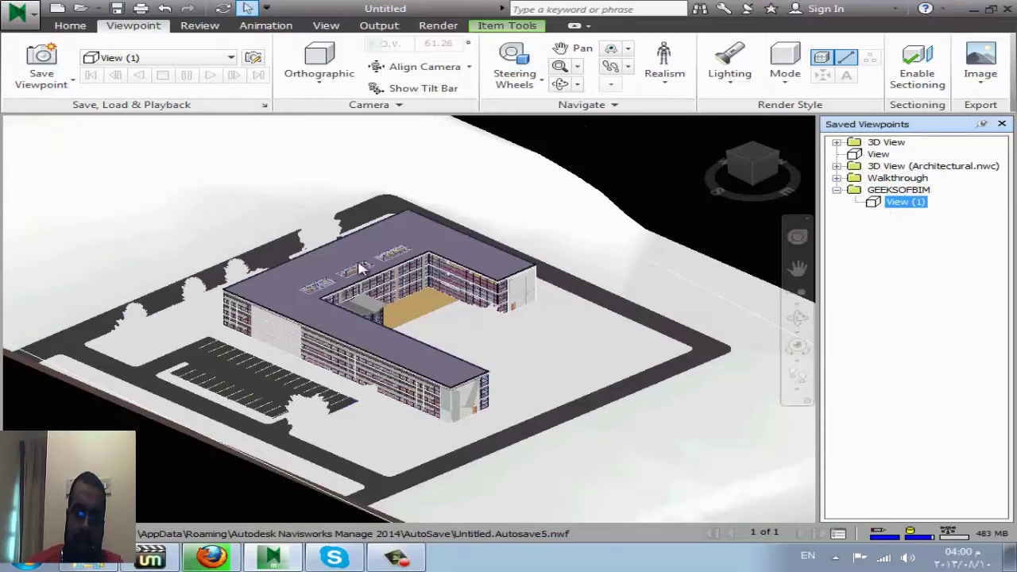
- Clear the selection, zoom into the roof, and save it as viewpoint View (1)
{"action": "left_click", "coordinate": [151, 450]}
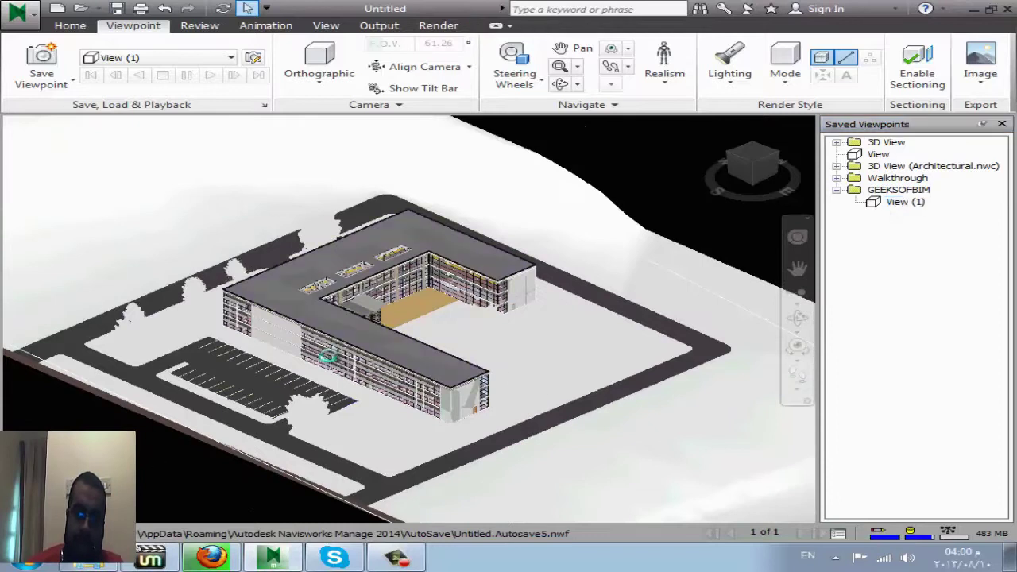
{"action": "scroll", "coordinate": [328, 357], "scroll_direction": "up", "scroll_amount": 3}
{"action": "scroll", "coordinate": [328, 357], "scroll_direction": "up", "scroll_amount": 1}
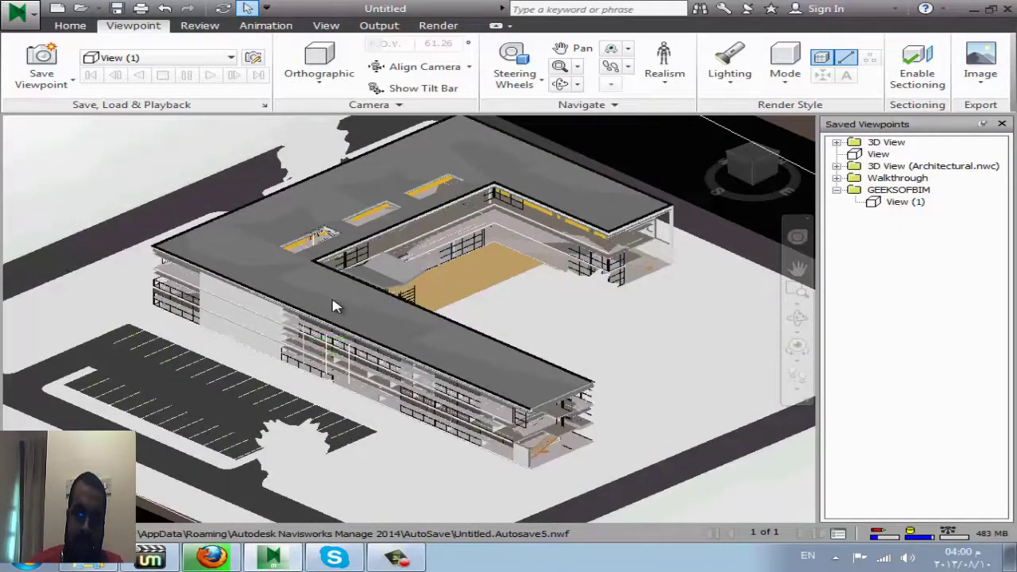
{"action": "scroll", "coordinate": [332, 300], "scroll_direction": "up", "scroll_amount": 3}
{"action": "scroll", "coordinate": [332, 300], "scroll_direction": "up", "scroll_amount": 2}
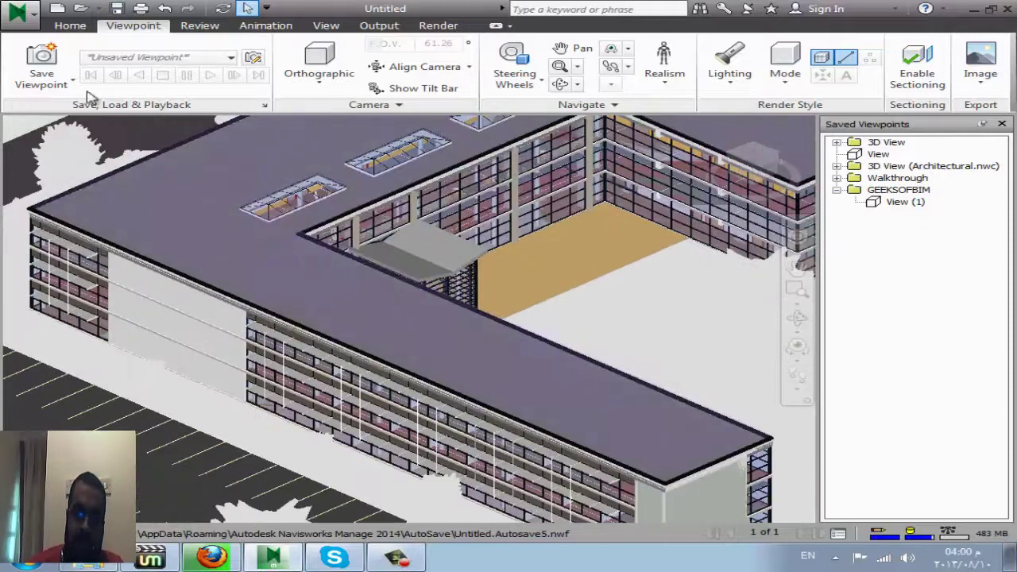
{"action": "left_click", "coordinate": [41, 79]}
{"action": "left_click", "coordinate": [60, 111]}
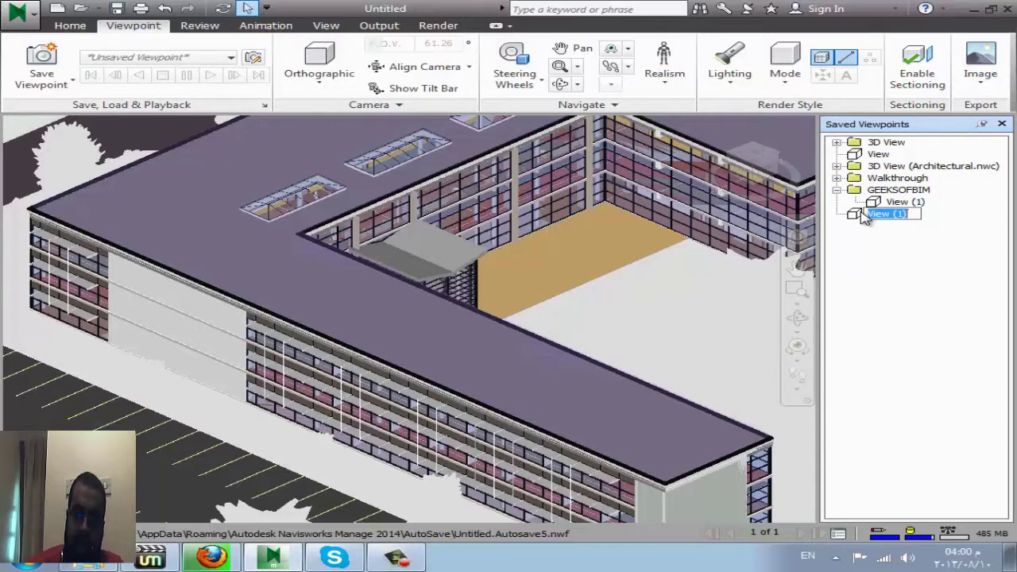
{"action": "left_click", "coordinate": [858, 216]}
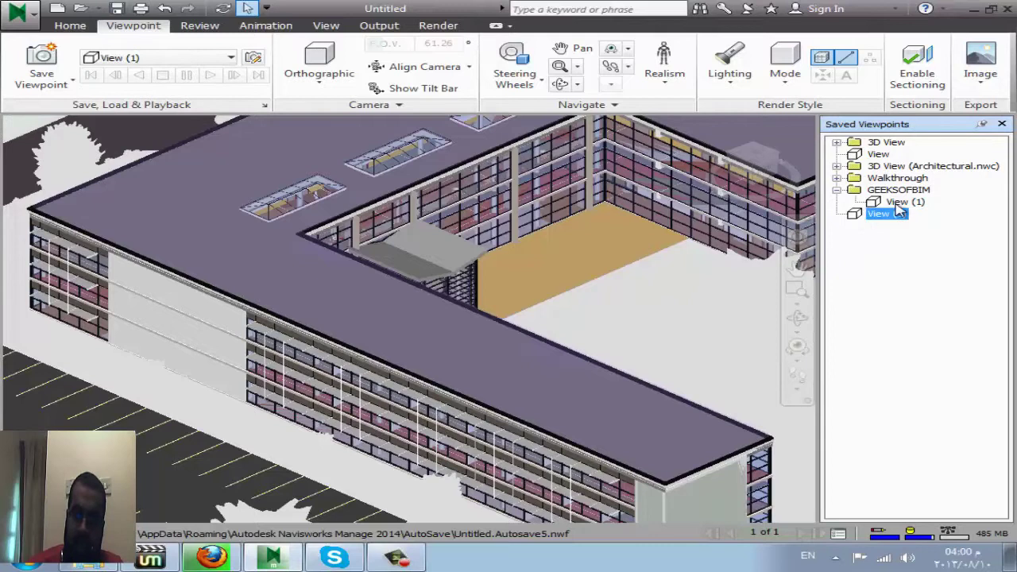
- Drag the new View (1) into GEEKSOFBIM, then zoom and orbit to a new angle
{"action": "left_click_drag", "start_coordinate": [887, 199], "coordinate": [894, 192]}
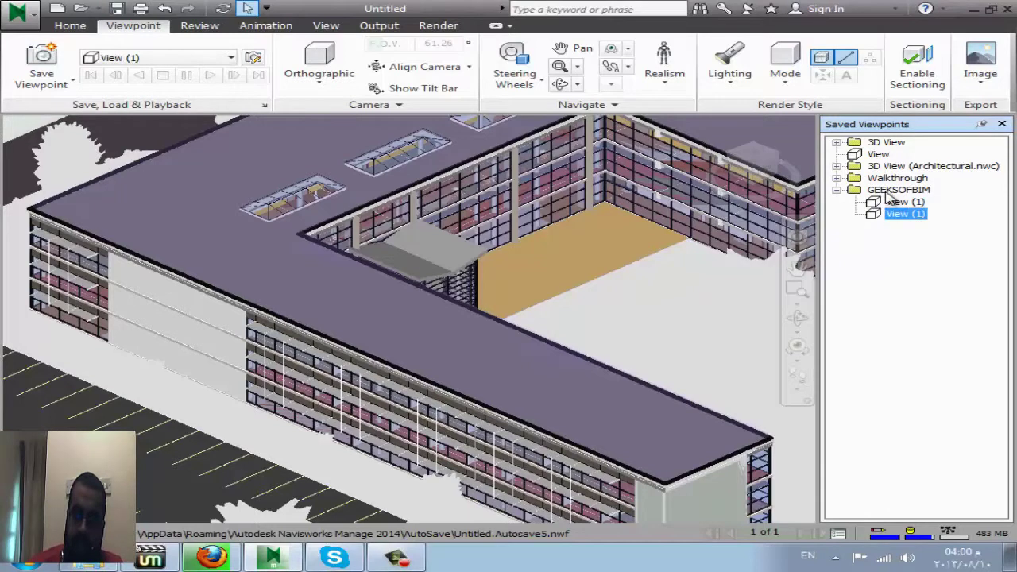
{"action": "left_click", "coordinate": [896, 190]}
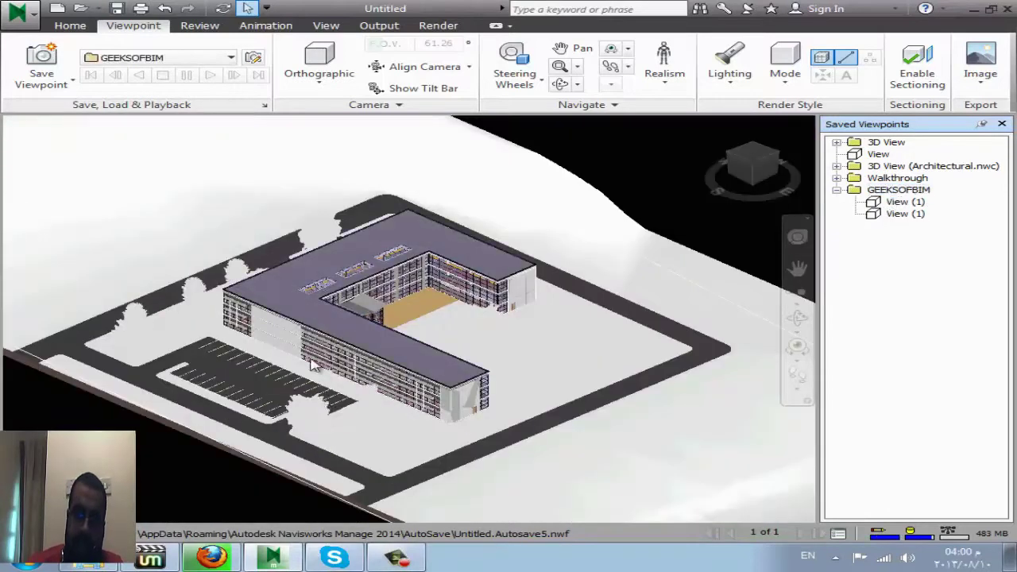
{"action": "scroll", "coordinate": [570, 341], "scroll_direction": "up", "scroll_amount": 5}
{"action": "scroll", "coordinate": [570, 342], "scroll_direction": "up", "scroll_amount": 2}
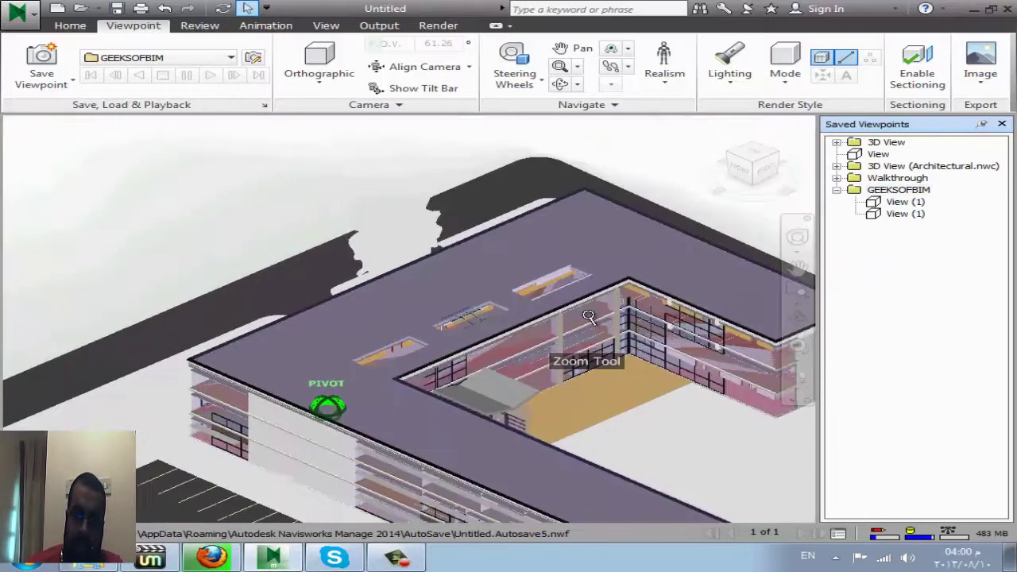
{"action": "scroll", "coordinate": [585, 314], "scroll_direction": "up", "scroll_amount": 3}
{"action": "scroll", "coordinate": [477, 349], "scroll_direction": "up", "scroll_amount": 2}
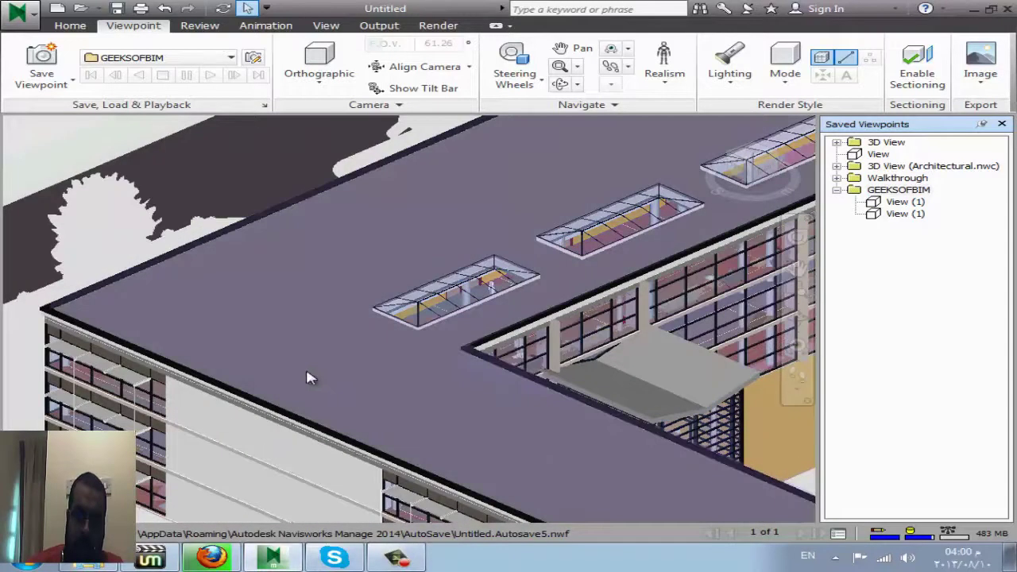
{"action": "middle_click_drag", "start_coordinate": [327, 407], "coordinate": [528, 350], "text": "shift"}
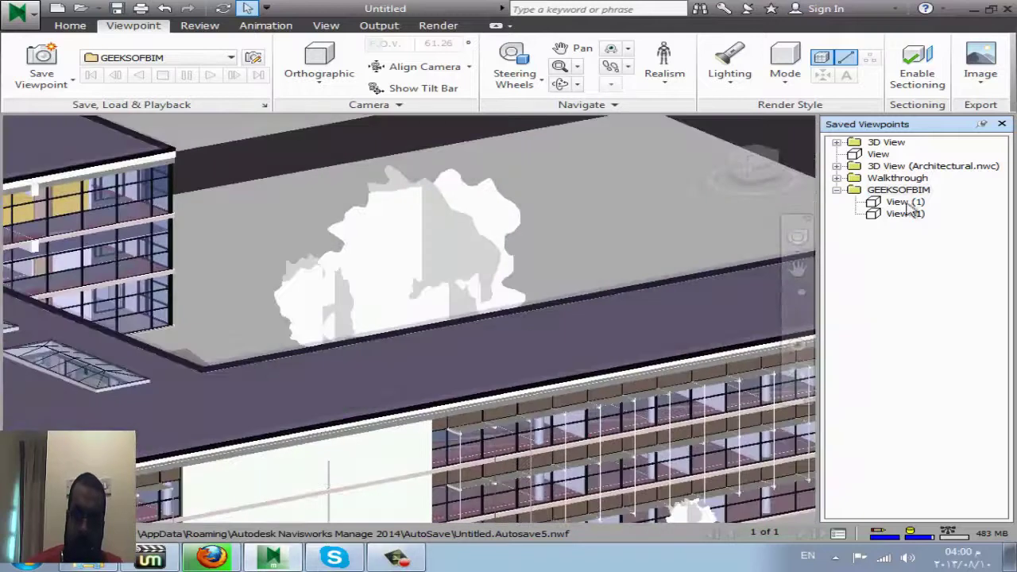
- Save the current view into GEEKSOFBIM as viewpoint View
{"action": "right_click", "coordinate": [901, 196]}
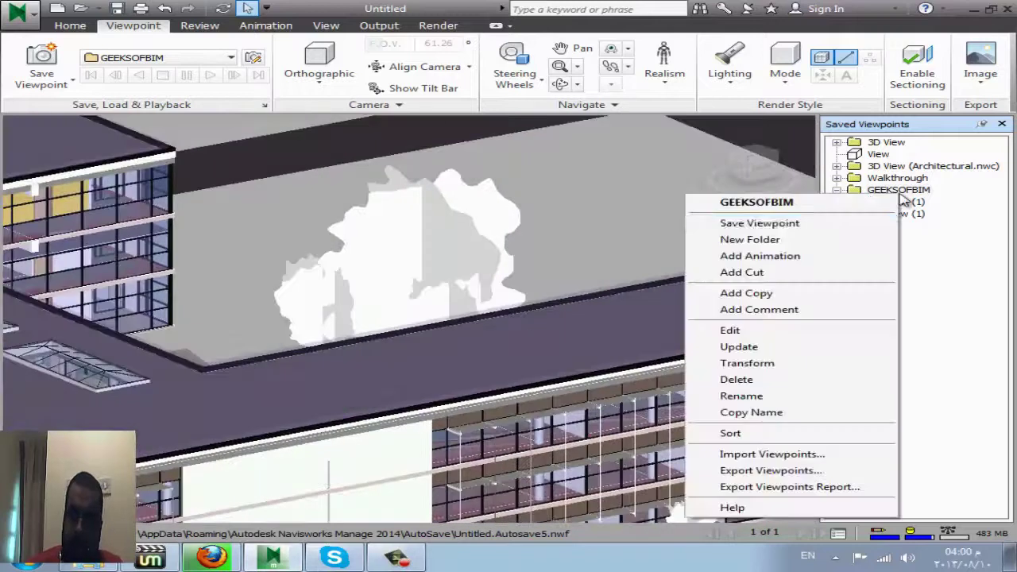
{"action": "left_click", "coordinate": [811, 223]}
{"action": "left_click", "coordinate": [898, 190]}
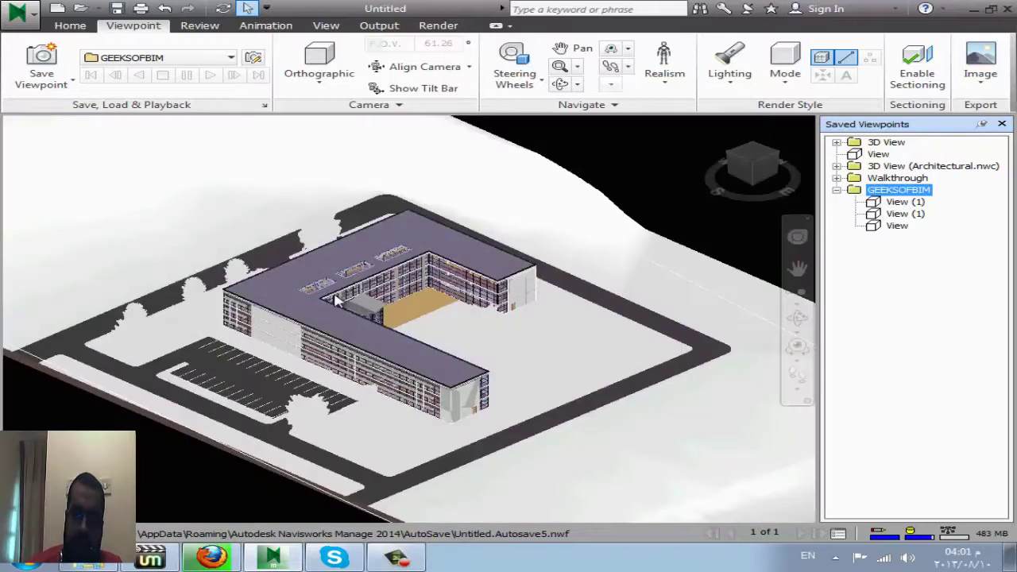
- Pan and zoom in closer, then turn on the Realism Third Person avatar
{"action": "middle_click_drag", "start_coordinate": [335, 300], "coordinate": [421, 393]}
{"action": "scroll", "coordinate": [421, 398], "scroll_direction": "up", "scroll_amount": 5}
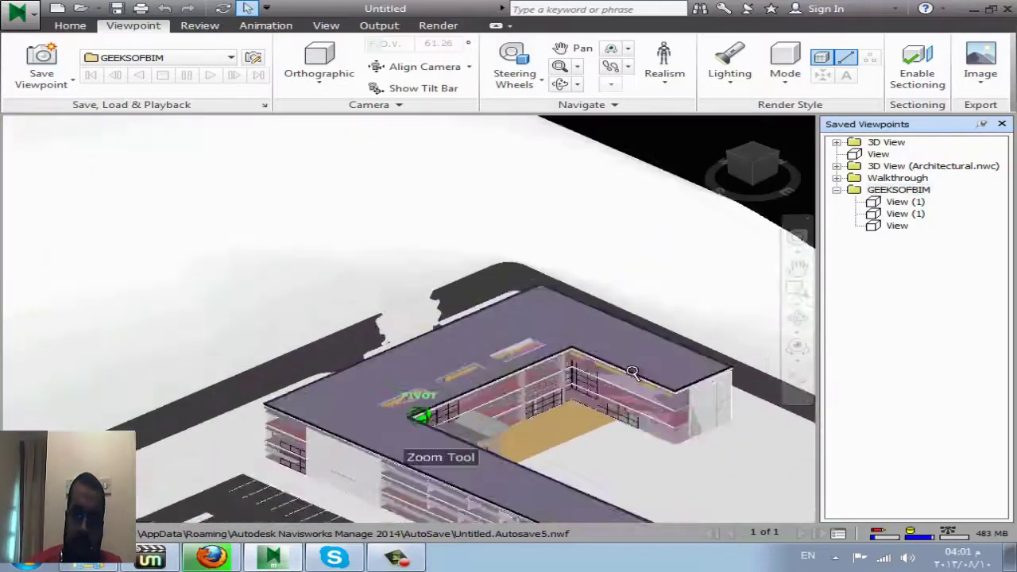
{"action": "scroll", "coordinate": [708, 336], "scroll_direction": "up", "scroll_amount": 2}
{"action": "scroll", "coordinate": [708, 337], "scroll_direction": "up", "scroll_amount": 2}
{"action": "scroll", "coordinate": [708, 337], "scroll_direction": "up", "scroll_amount": 2}
{"action": "scroll", "coordinate": [708, 337], "scroll_direction": "up", "scroll_amount": 2}
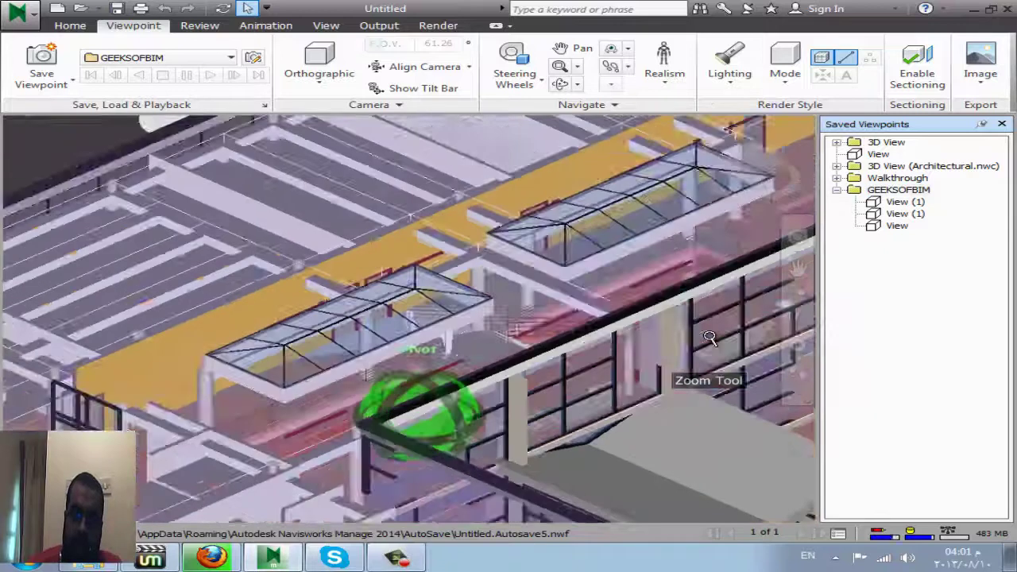
{"action": "scroll", "coordinate": [708, 336], "scroll_direction": "up", "scroll_amount": 1}
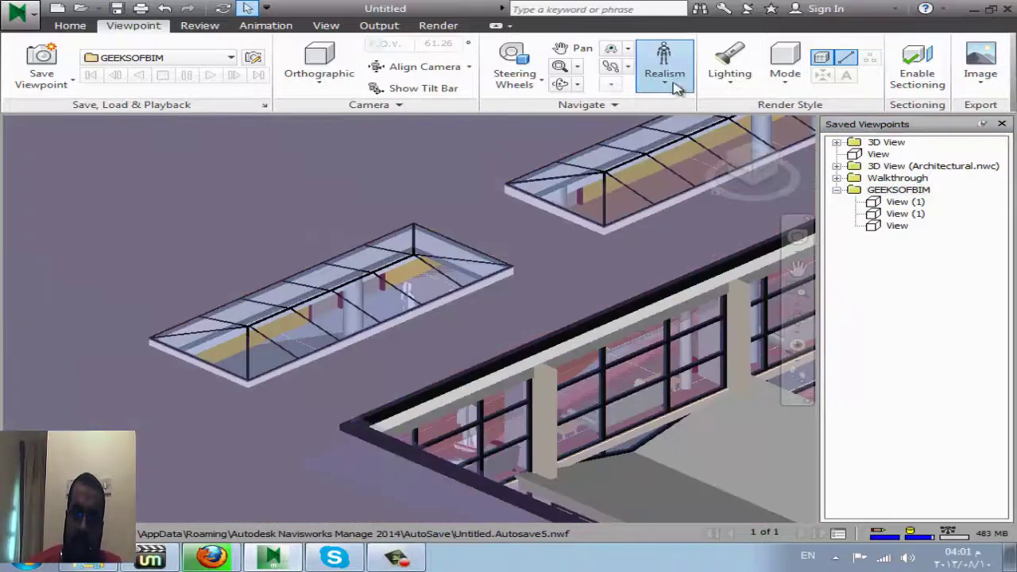
{"action": "left_click", "coordinate": [664, 82]}
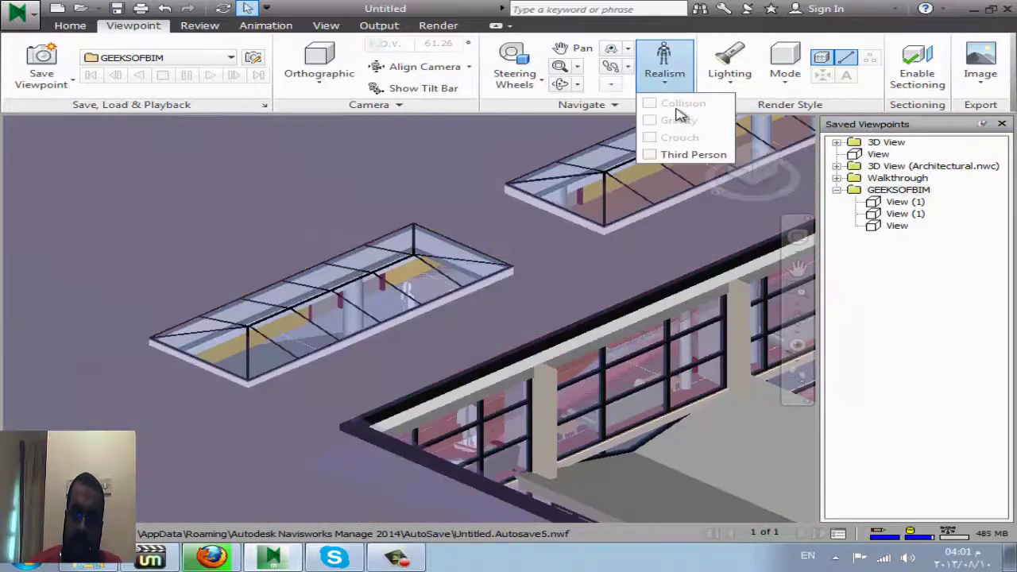
{"action": "left_click", "coordinate": [667, 155]}
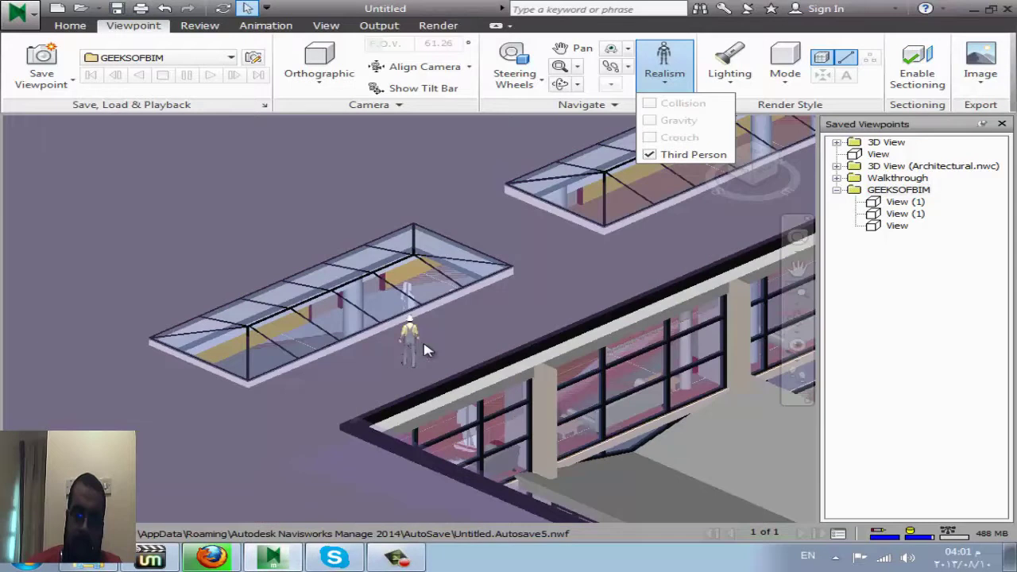
- Save the avatar close-up into GEEKSOFBIM as View (2)
{"action": "right_click", "coordinate": [884, 191]}
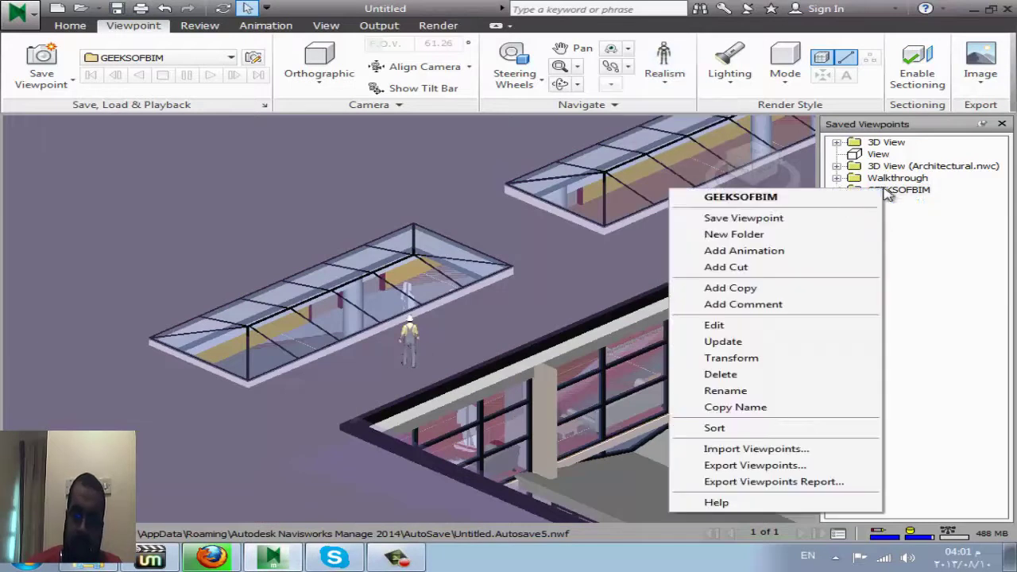
{"action": "left_click", "coordinate": [816, 225]}
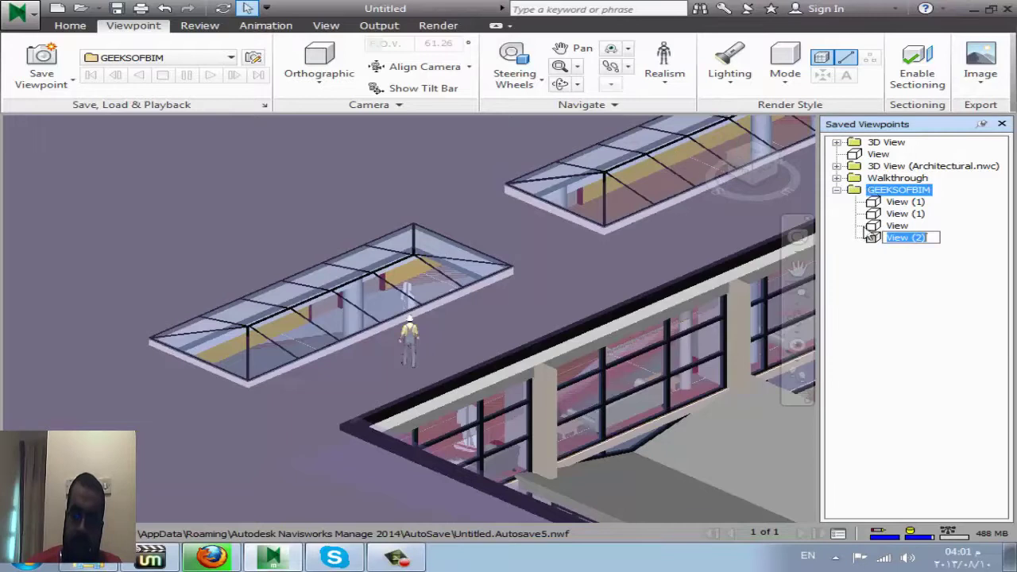
{"action": "left_click", "coordinate": [871, 194]}
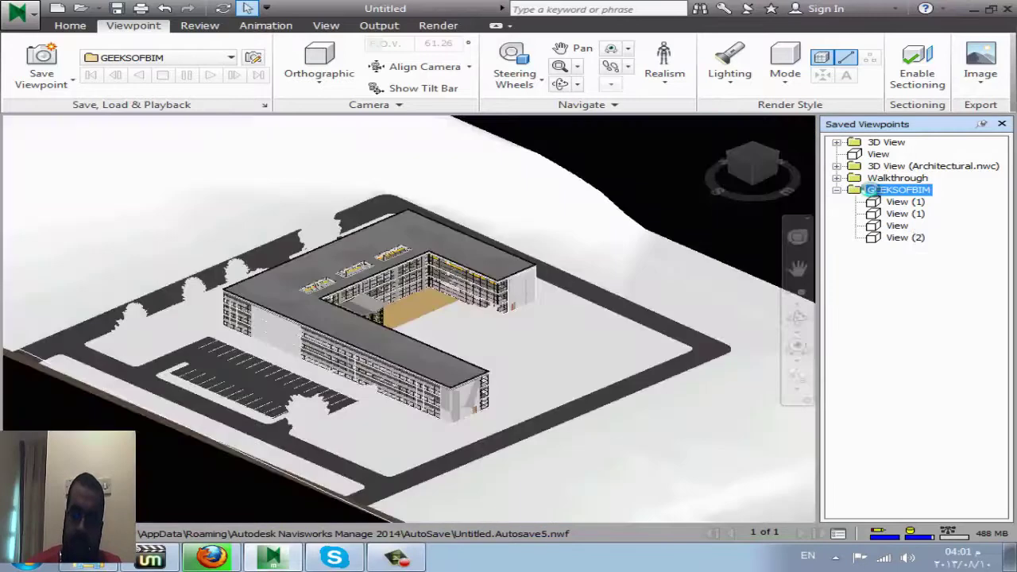
- Add a viewpoint animation named Animation to GEEKSOFBIM
{"action": "right_click", "coordinate": [871, 192]}
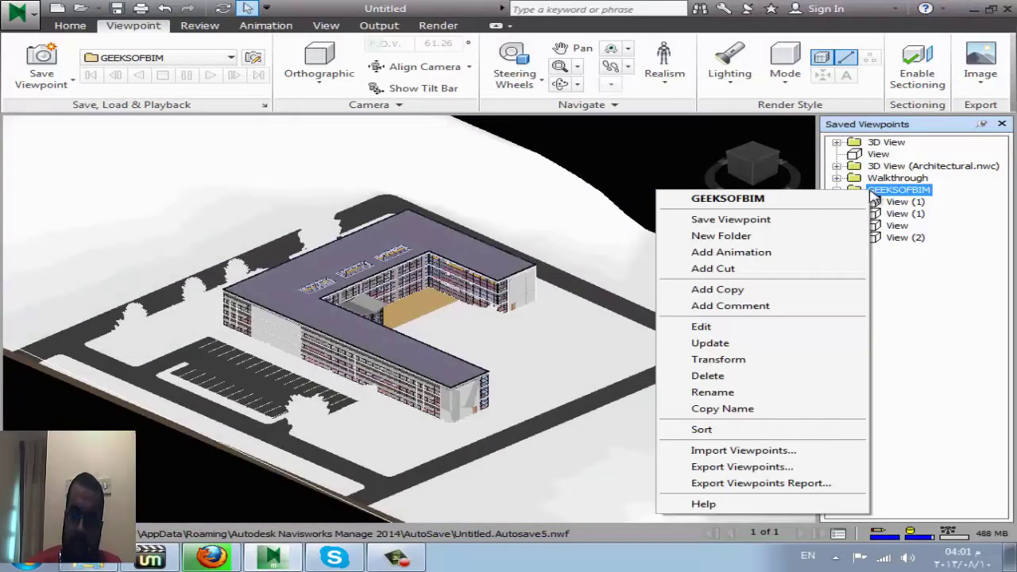
{"action": "left_click", "coordinate": [790, 252]}
{"action": "left_click", "coordinate": [874, 250]}
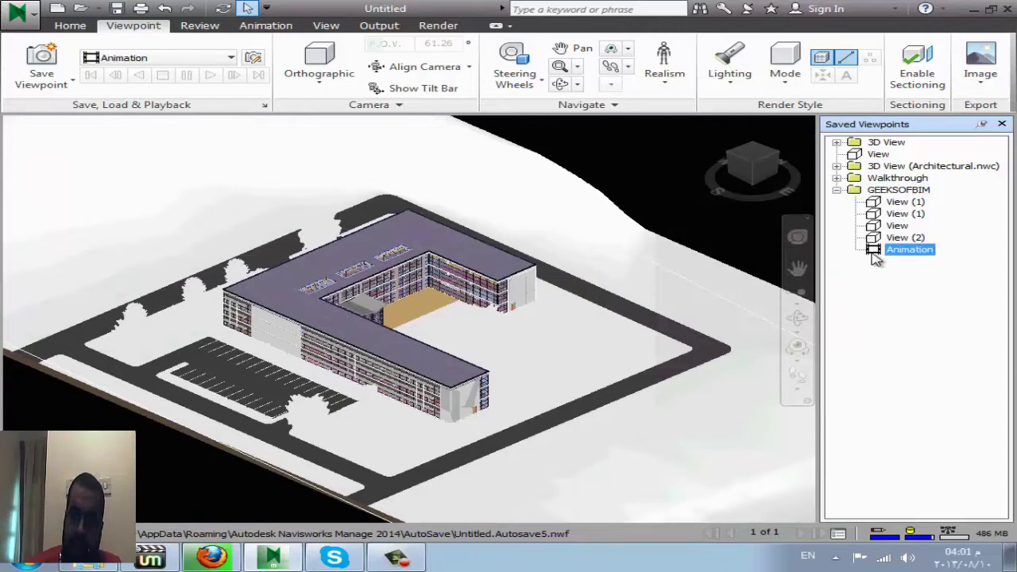
- Move the four views View (1) through View (2) into Animation
{"action": "left_click", "coordinate": [883, 238]}
{"action": "left_click", "coordinate": [889, 203]}
{"action": "left_click", "coordinate": [897, 237], "text": "shift"}
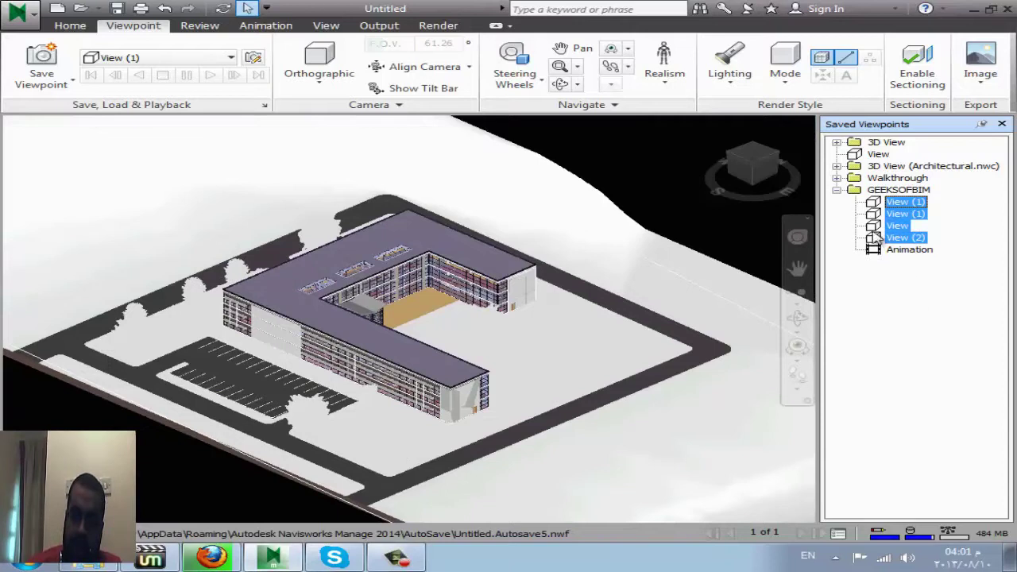
{"action": "left_click_drag", "start_coordinate": [876, 253], "coordinate": [876, 253]}
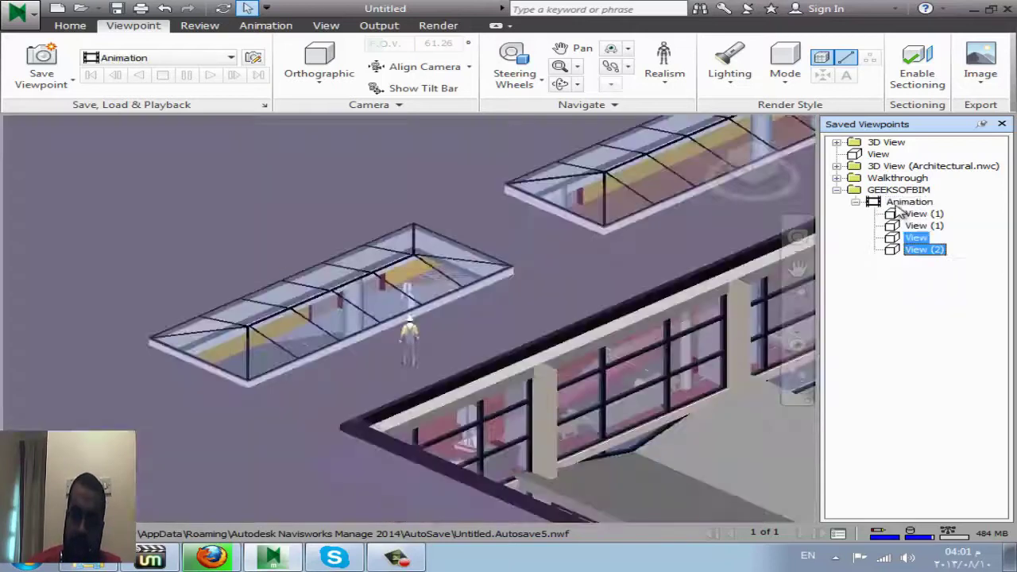
{"action": "left_click", "coordinate": [897, 204]}
{"action": "right_click", "coordinate": [899, 205]}
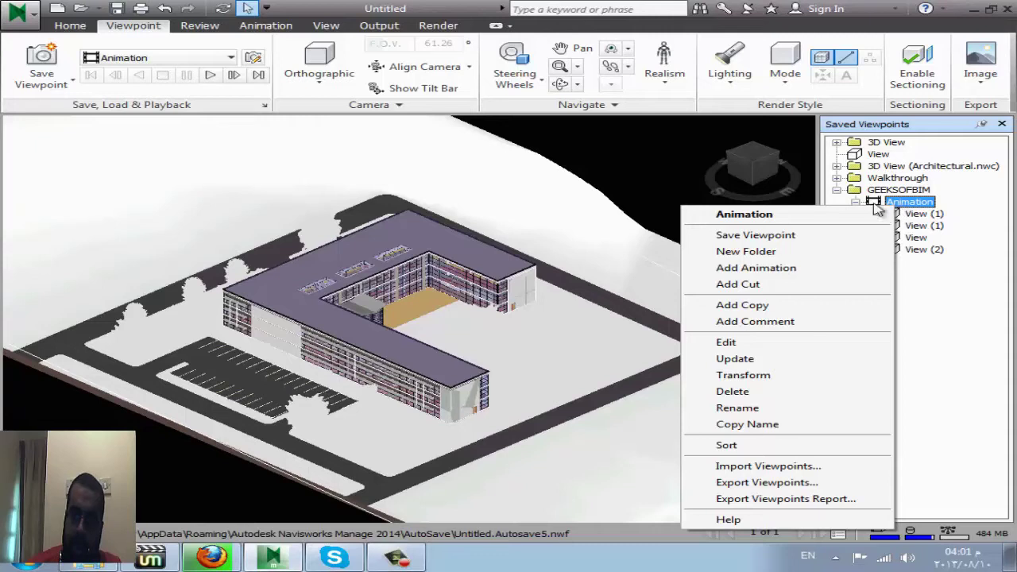
- Dismiss the Animation menu and play the animation from Save, Load & Playback
{"action": "left_click", "coordinate": [828, 215]}
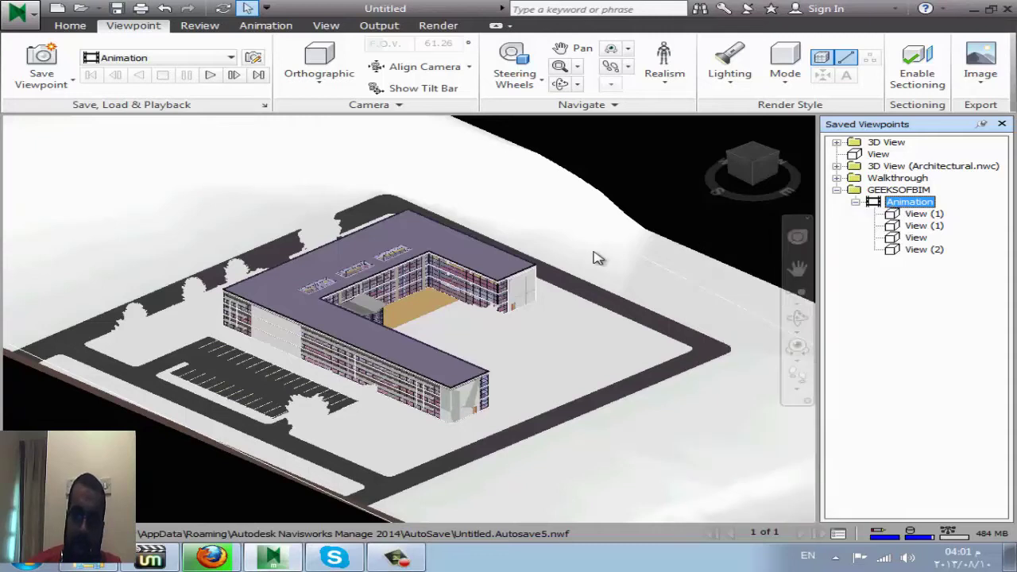
{"action": "left_click", "coordinate": [210, 74]}
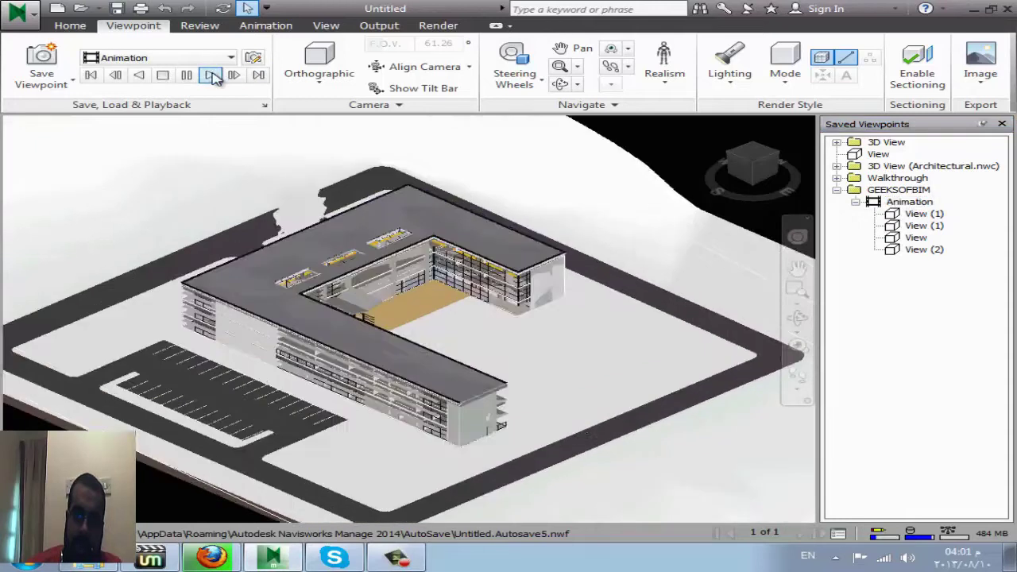